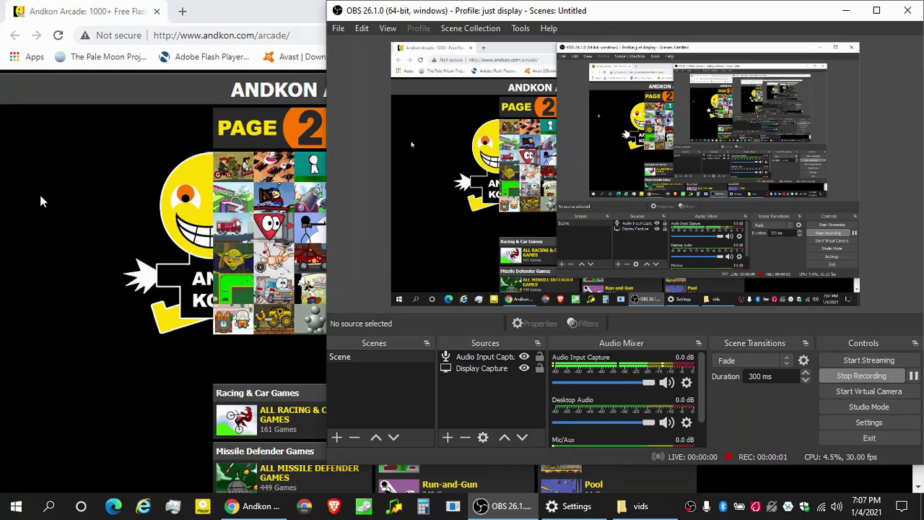
Step: Bring the Chrome window showing the Andkon Arcade home page to the front
click(40, 194)
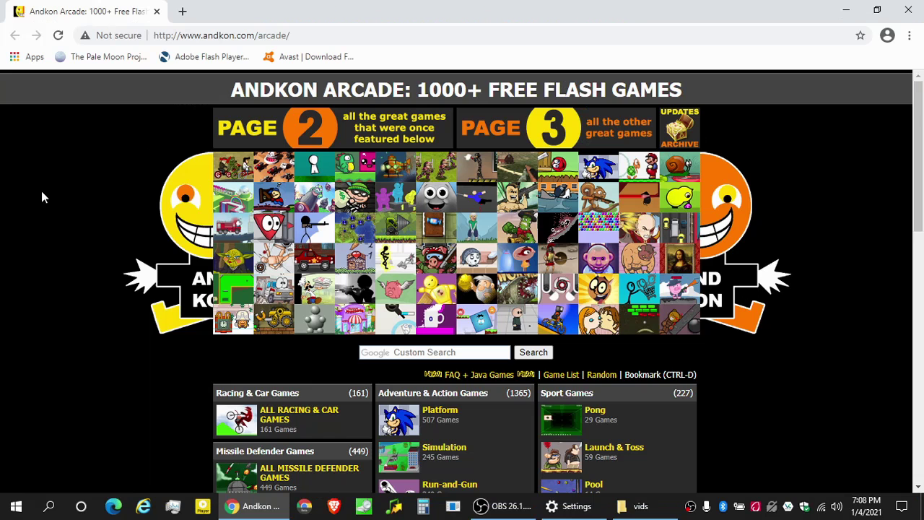
Step: Open the Andkon Arcade FAQ and scroll down to the Desktop/Laptop Solution section
click(451, 374)
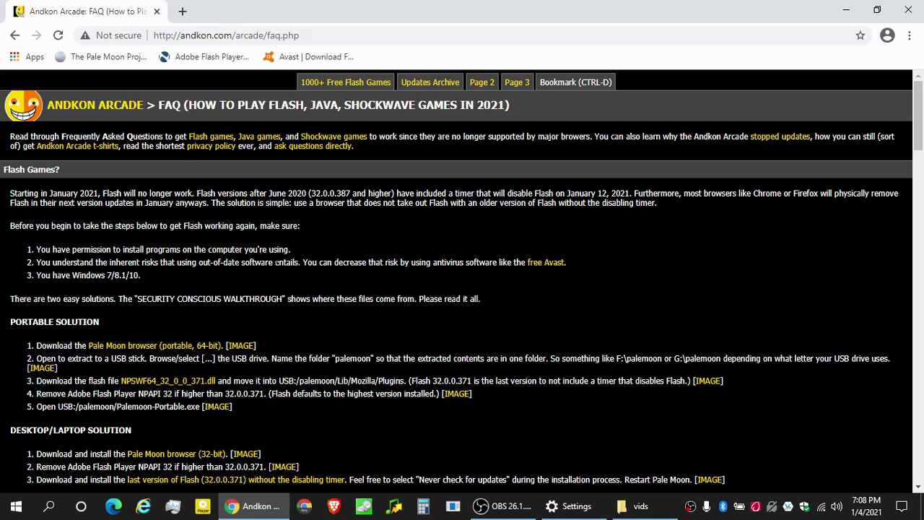
scroll(133, 168, down, 2)
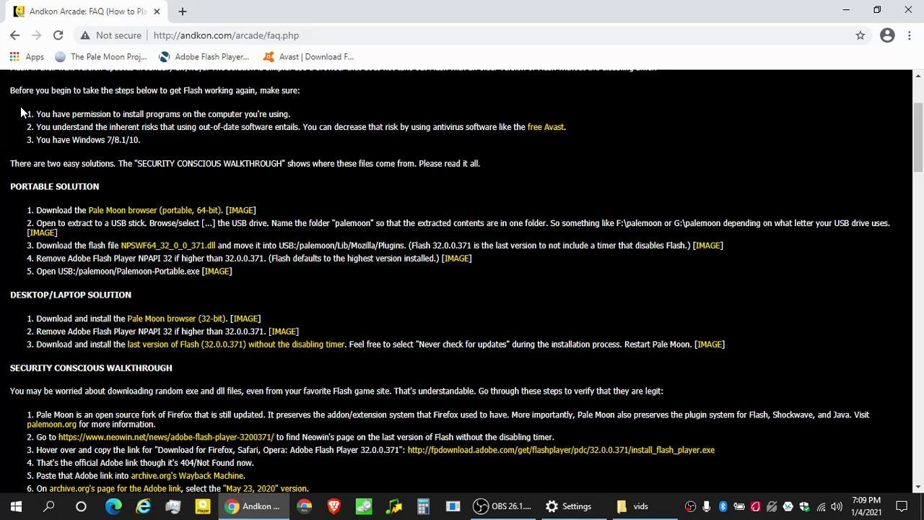
Step: Open the 'free Avast' link in a background tab and return to the FAQ tab
middle_click(546, 126)
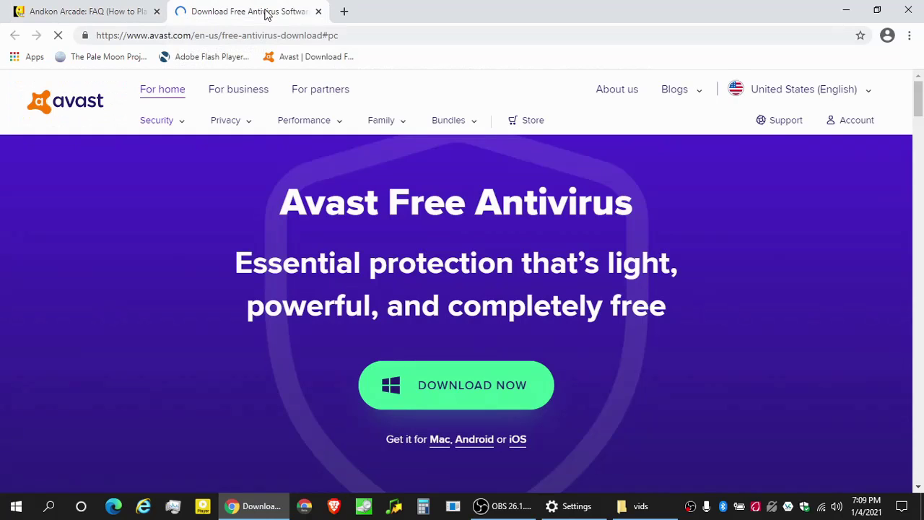
click(113, 10)
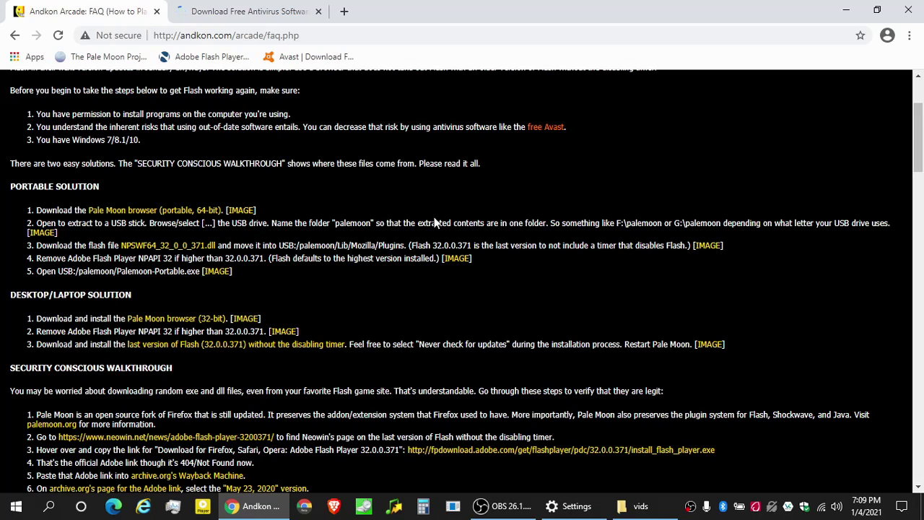
Step: Open the Pale Moon browser (32-bit) download page in a new tab and close the Avast tab
middle_click(177, 320)
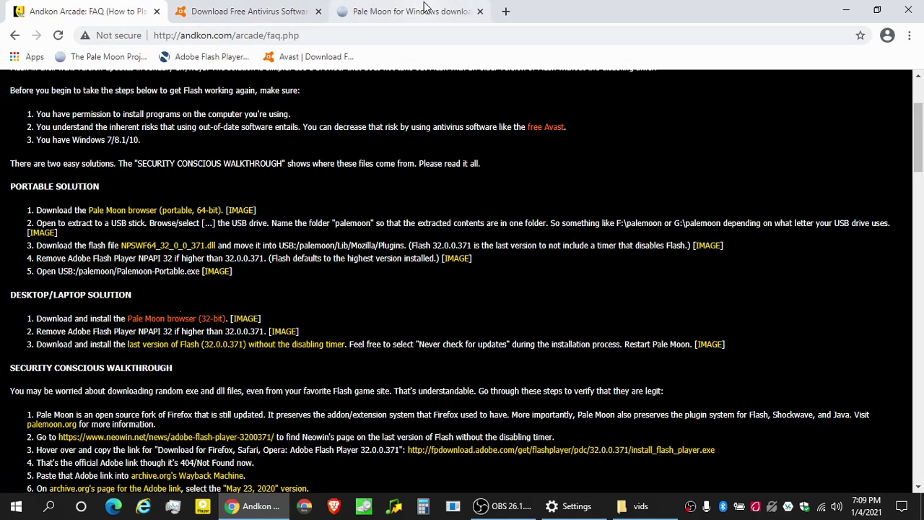
click(422, 11)
click(319, 11)
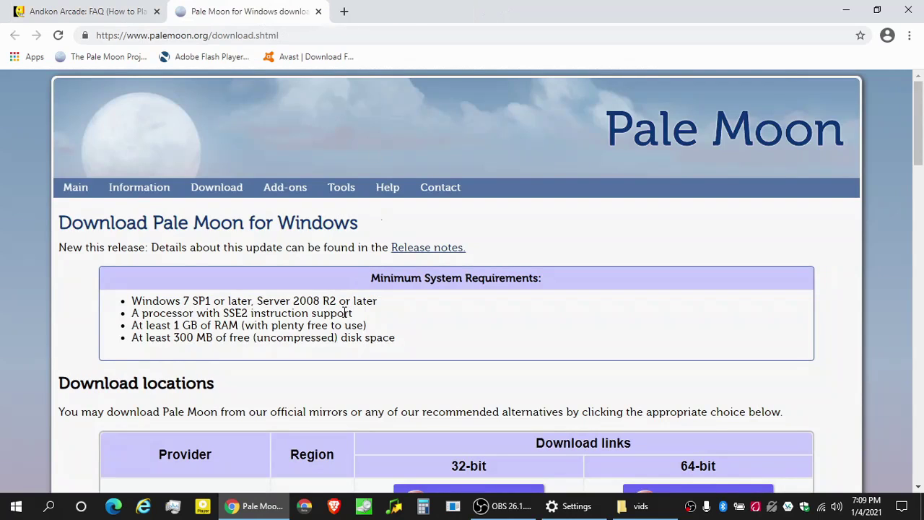
Step: Compare the 32-bit and 64-bit columns and download the 32-bit installer from the Europe mirror
scroll(344, 313, down, 2)
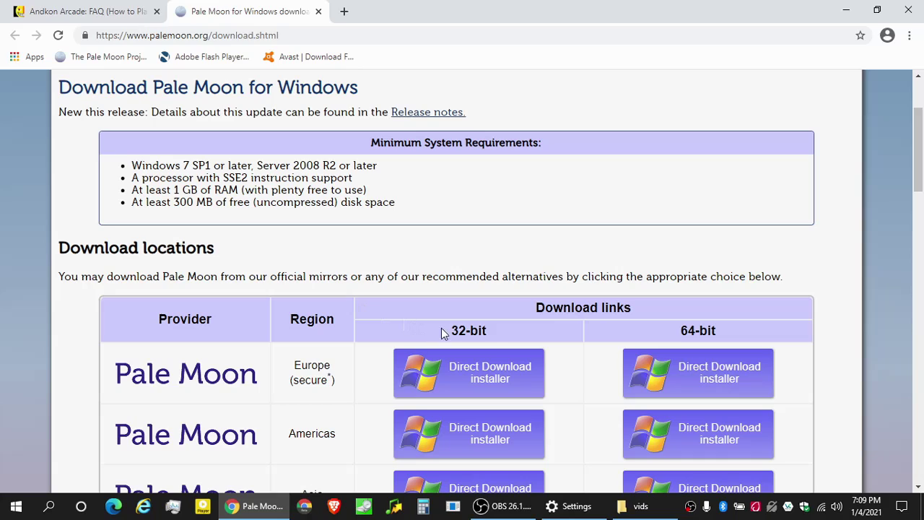
drag(443, 333, 508, 333)
click(504, 326)
drag(732, 332, 659, 330)
click(659, 324)
click(469, 373)
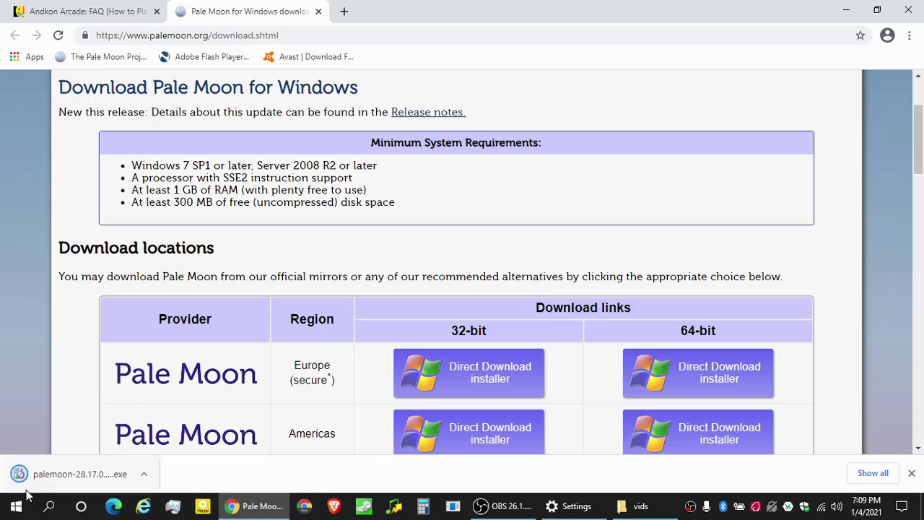
Step: Run the downloaded Pale Moon installer and install it with the Standard setup type
click(76, 474)
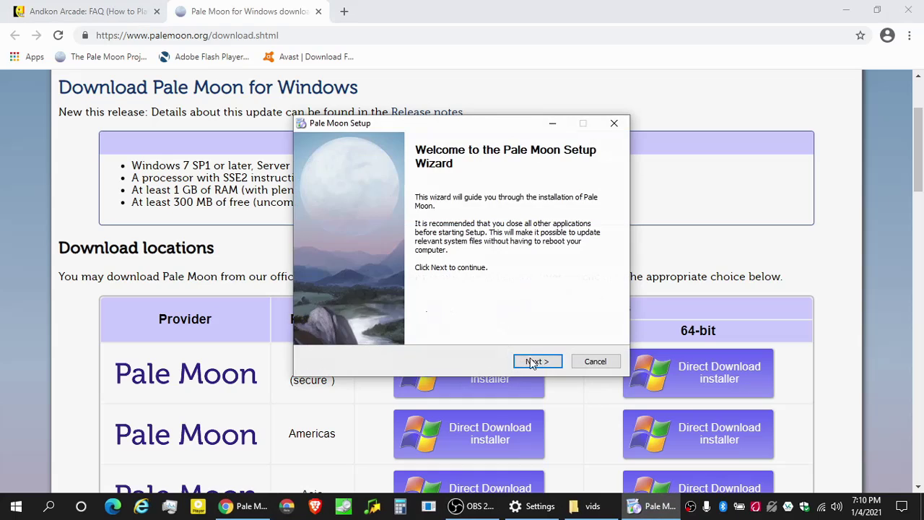
click(537, 362)
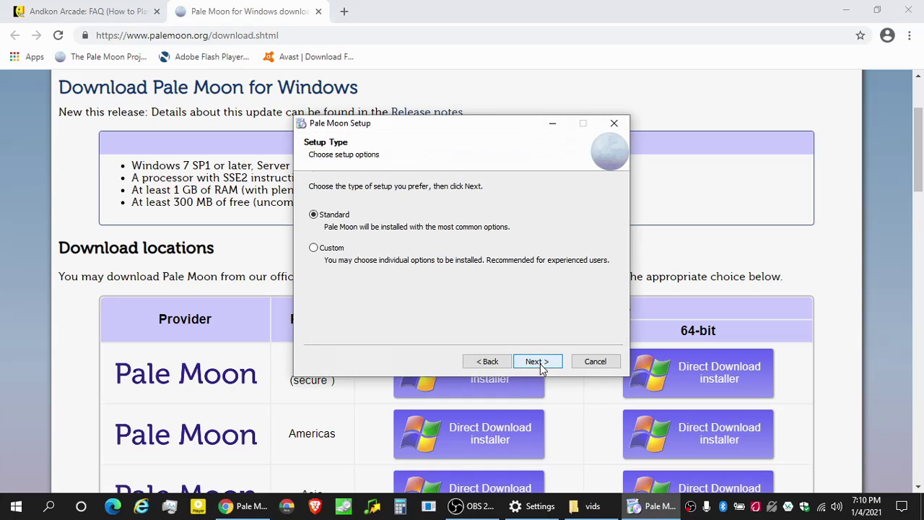
click(540, 362)
click(539, 362)
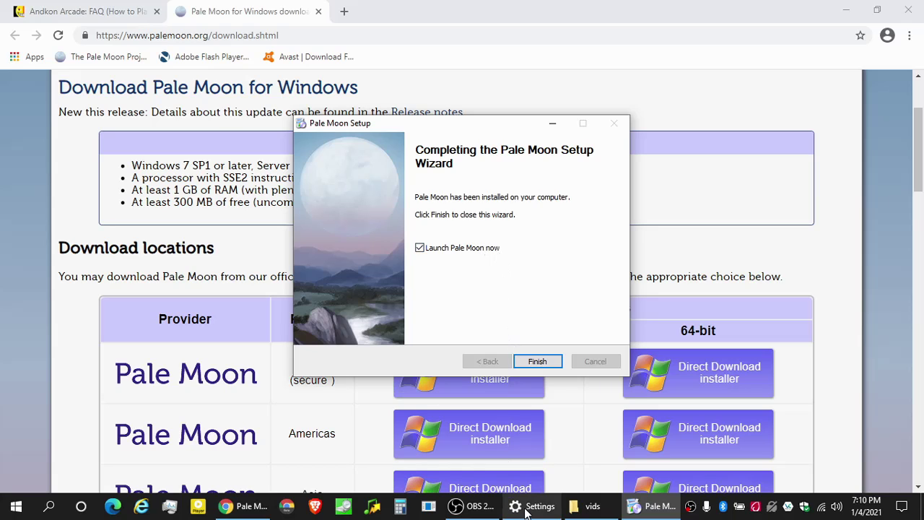
Step: Return to the Andkon Arcade FAQ tab in Chrome at the desktop step 3 instructions
click(244, 506)
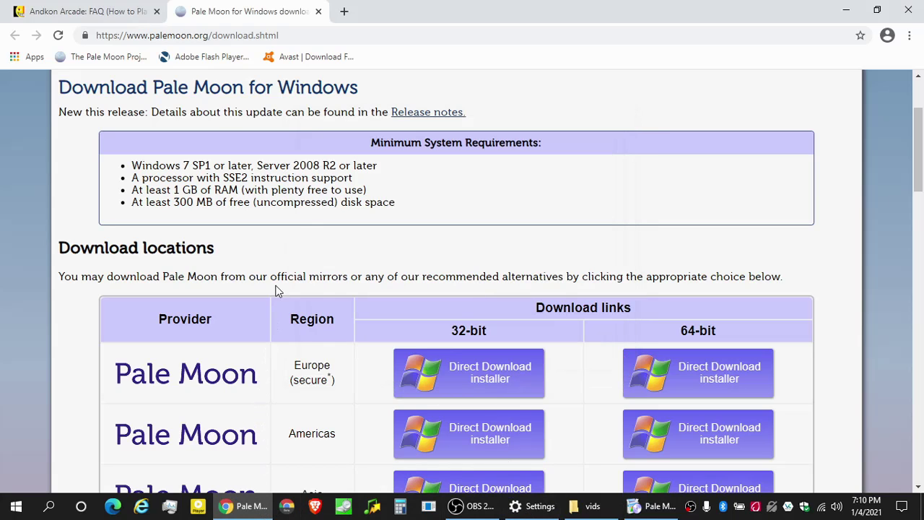
click(124, 13)
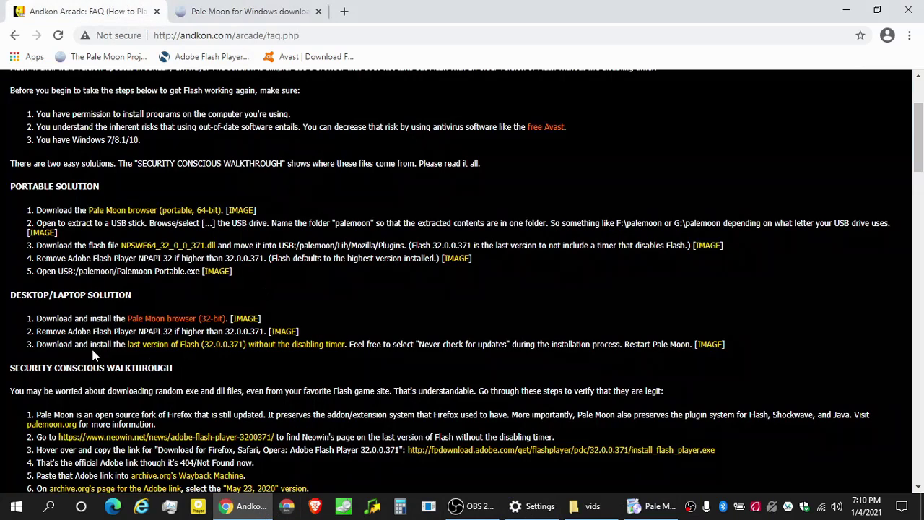
drag(71, 344, 363, 334)
click(489, 330)
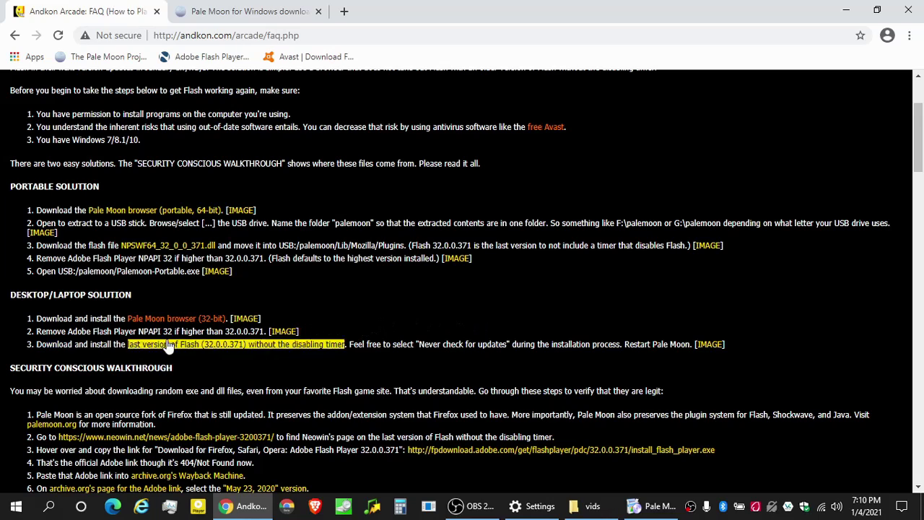
Step: Open Add or remove programs by searching 'remove' from the Windows search panel
click(521, 507)
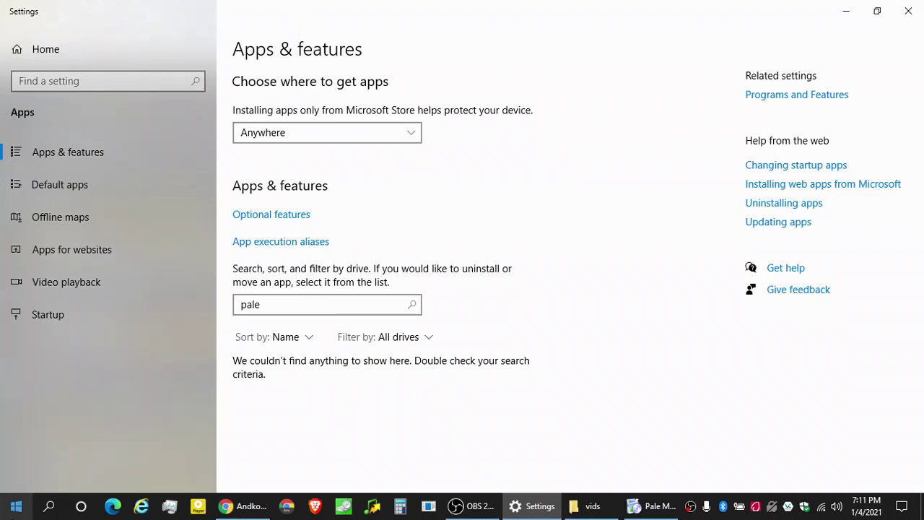
click(49, 505)
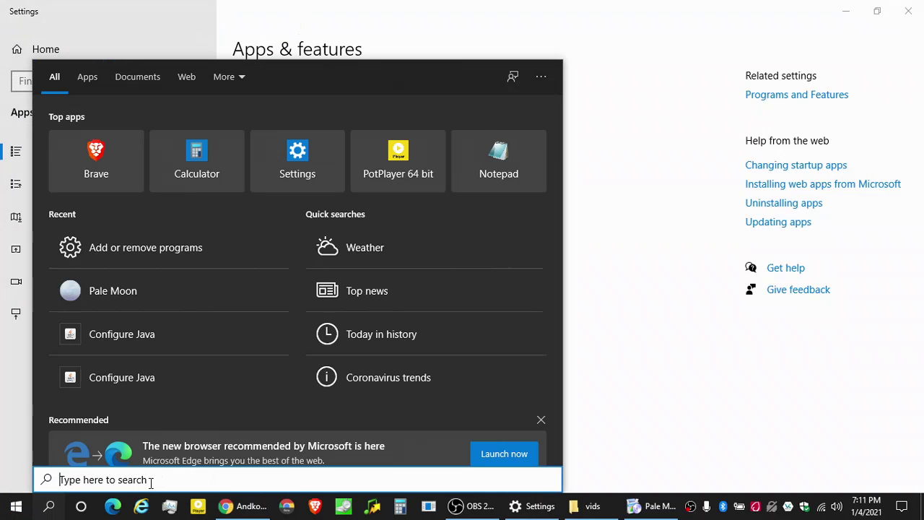
text(remove)
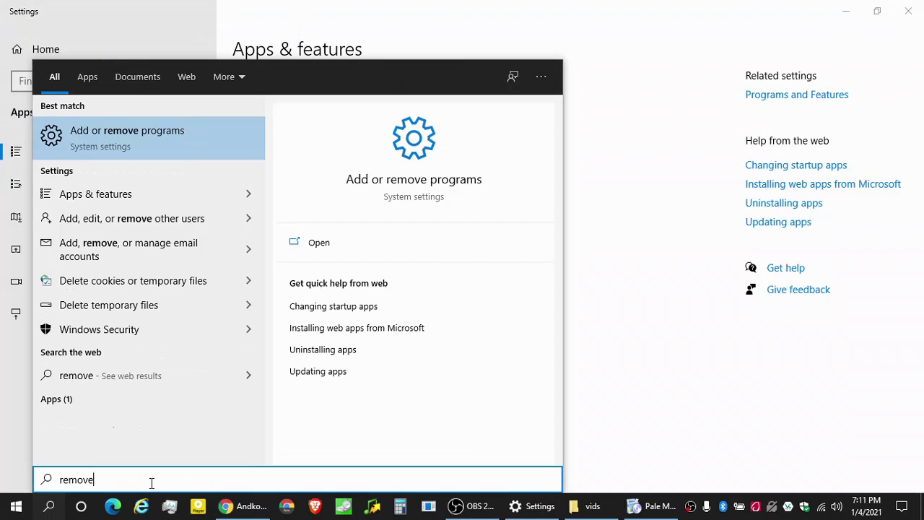
click(158, 130)
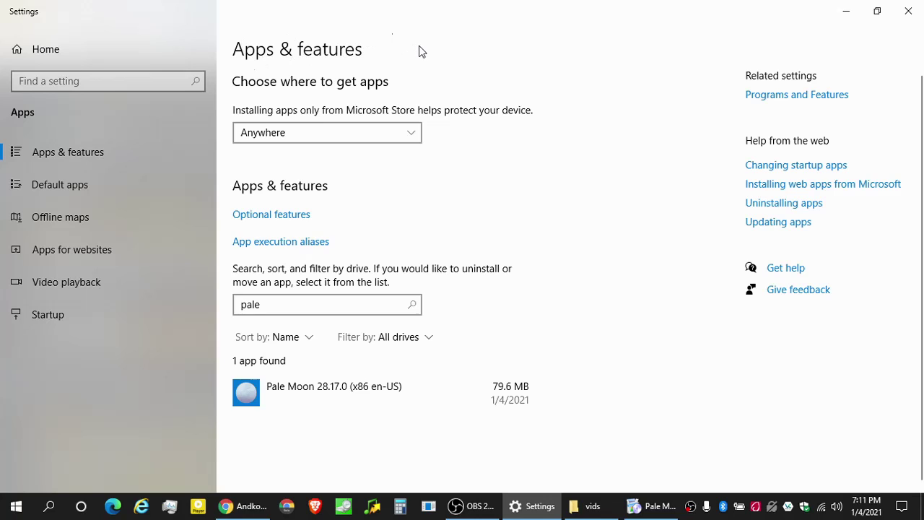
Step: Replace the 'pale' app filter with 'flash', find no Flash installed, and return to Chrome
drag(334, 310, 217, 306)
click(226, 309)
double_click(274, 302)
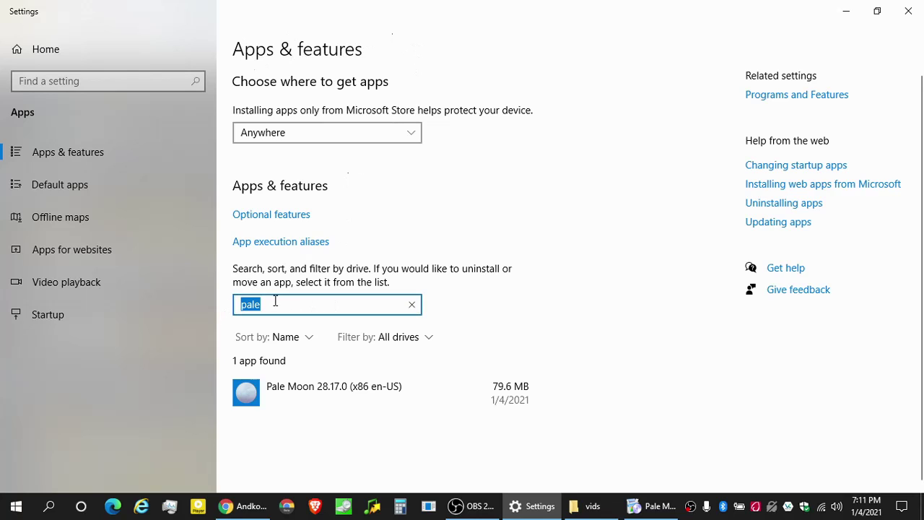
key(BackSpace)
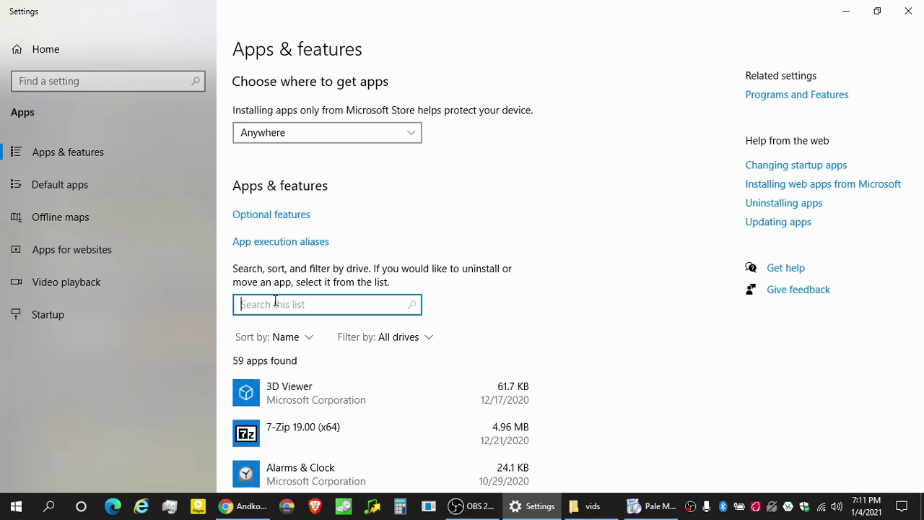
text(flash)
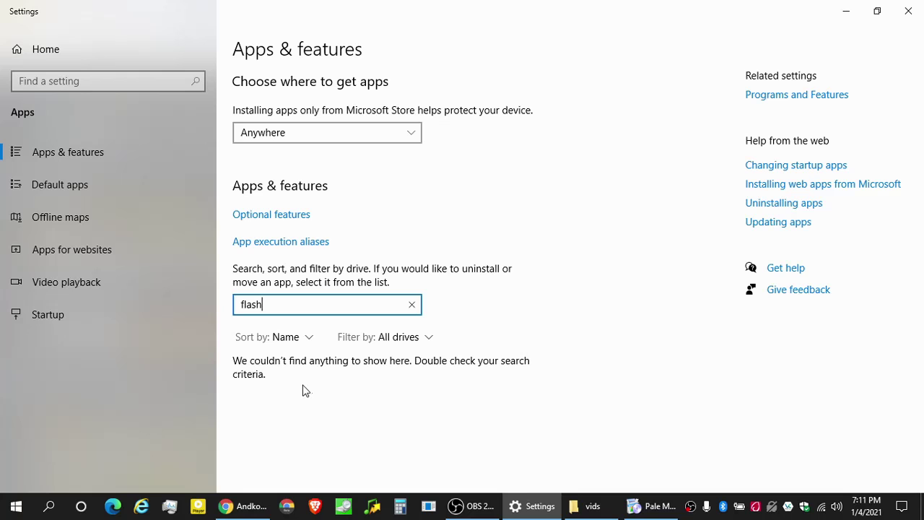
click(243, 508)
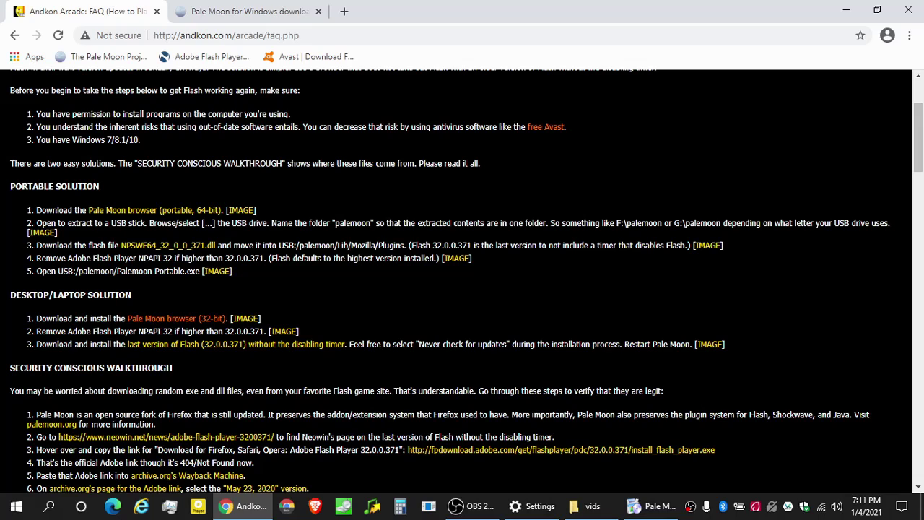
Step: Download install_flash_player.exe, Flash 32.0.0.371 without the disabling timer, from the FAQ link
drag(143, 331, 169, 332)
click(208, 331)
drag(247, 332, 265, 332)
click(264, 331)
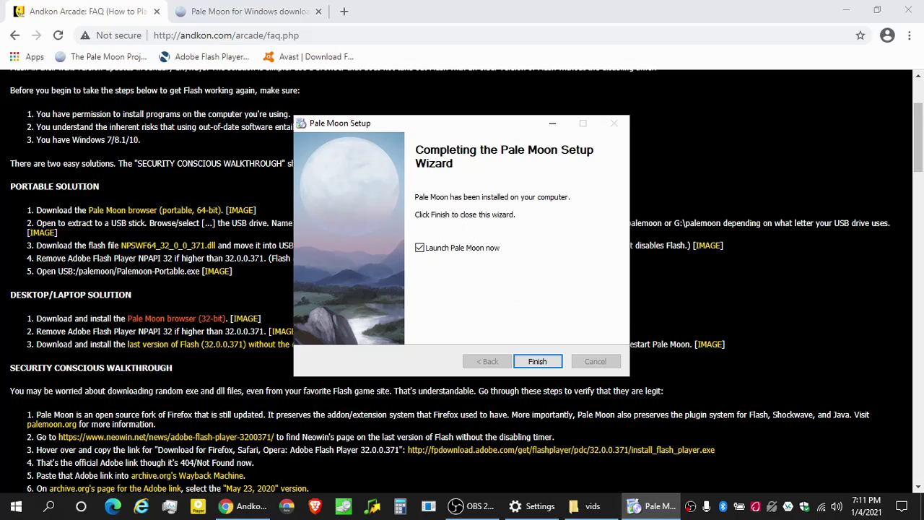
click(537, 361)
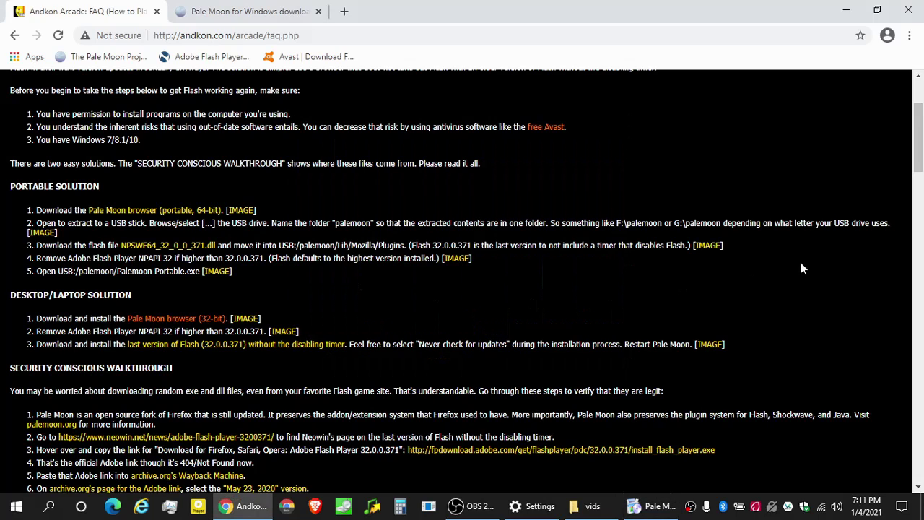
click(235, 345)
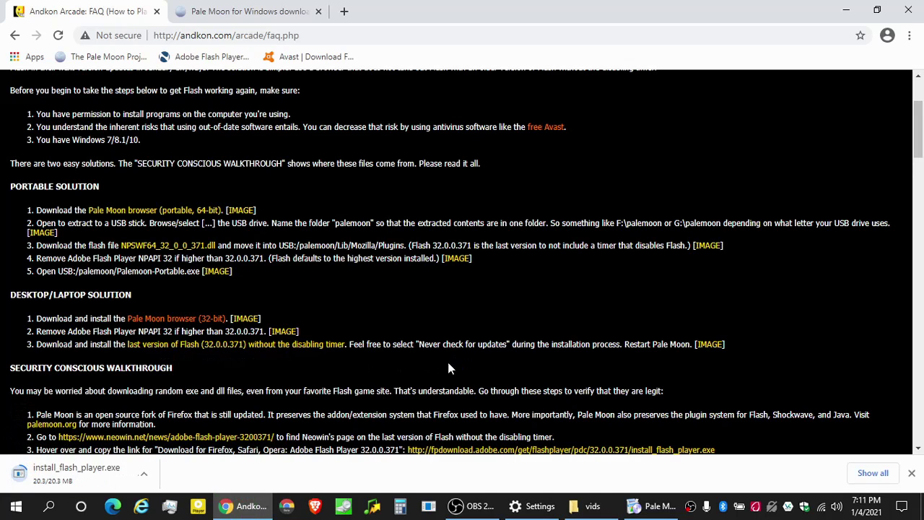
Step: Run the Flash installer, accept the license, install, choose 'Never check for updates', and finish
click(73, 474)
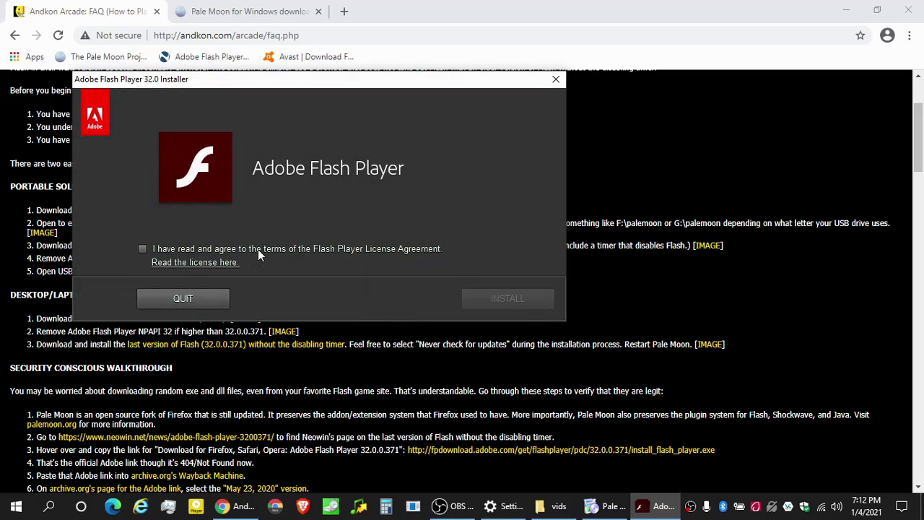
click(258, 249)
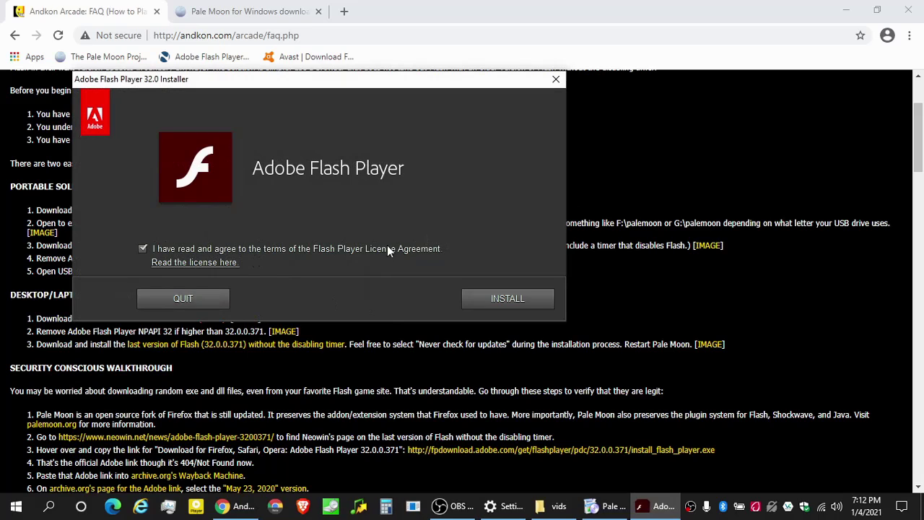
click(492, 297)
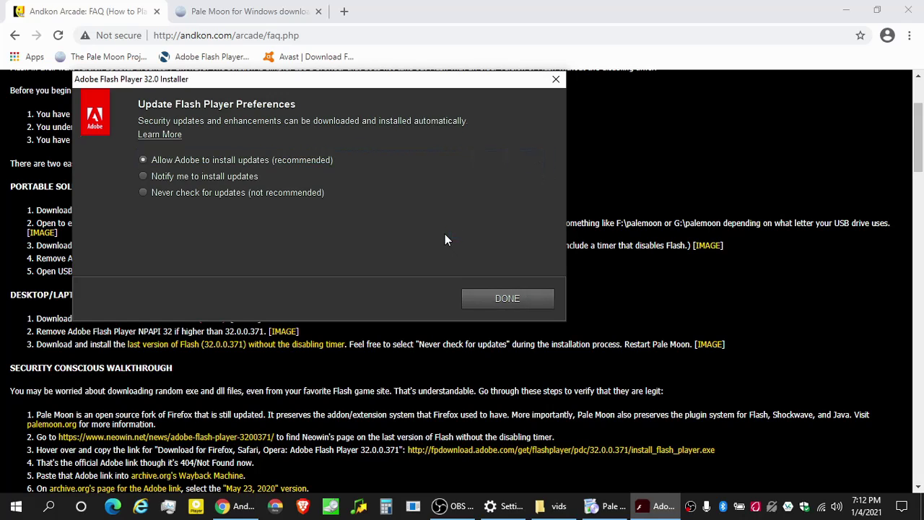
click(281, 197)
click(517, 298)
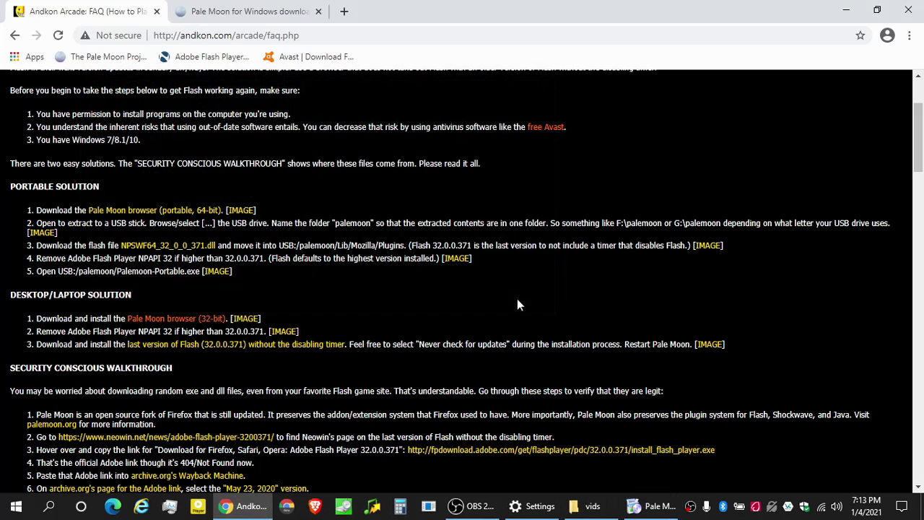
Step: Check Adobe Flash Player 32 NPAPI shows 32.0.0.371, then bring back the Pale Moon Setup completion page
click(540, 505)
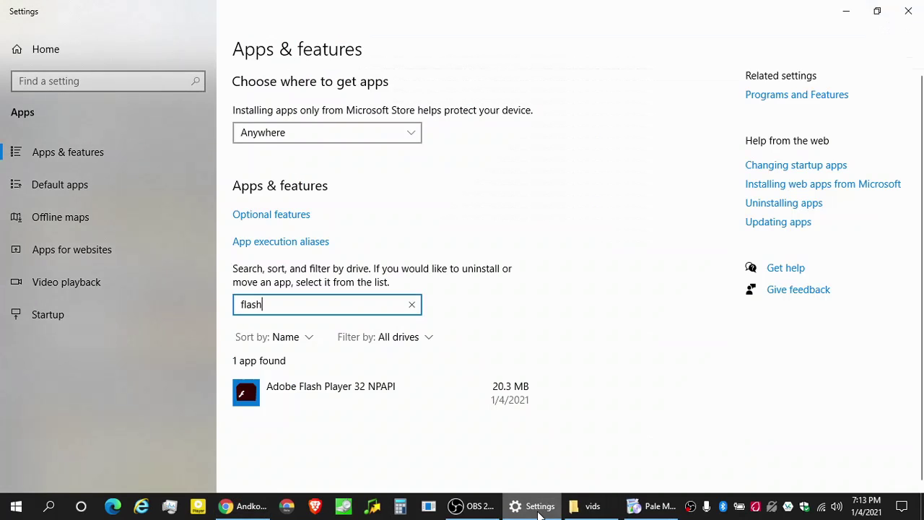
click(333, 386)
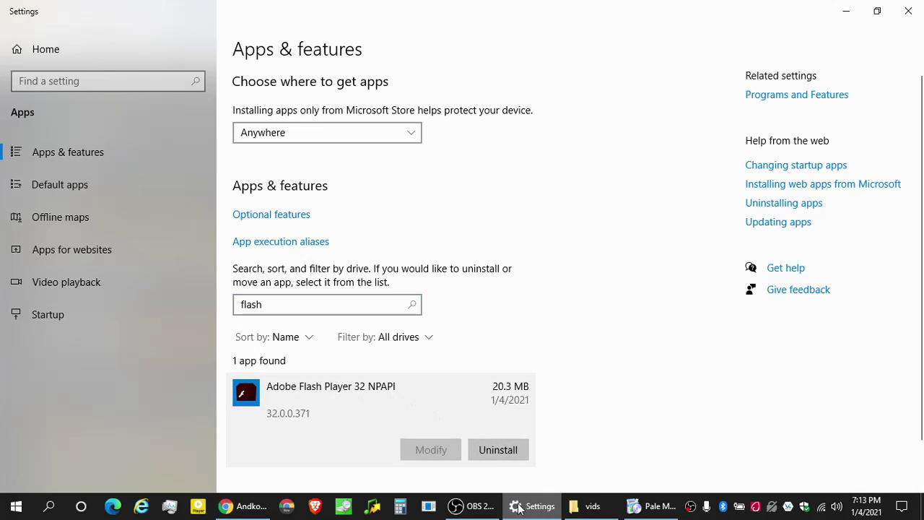
click(541, 509)
click(652, 505)
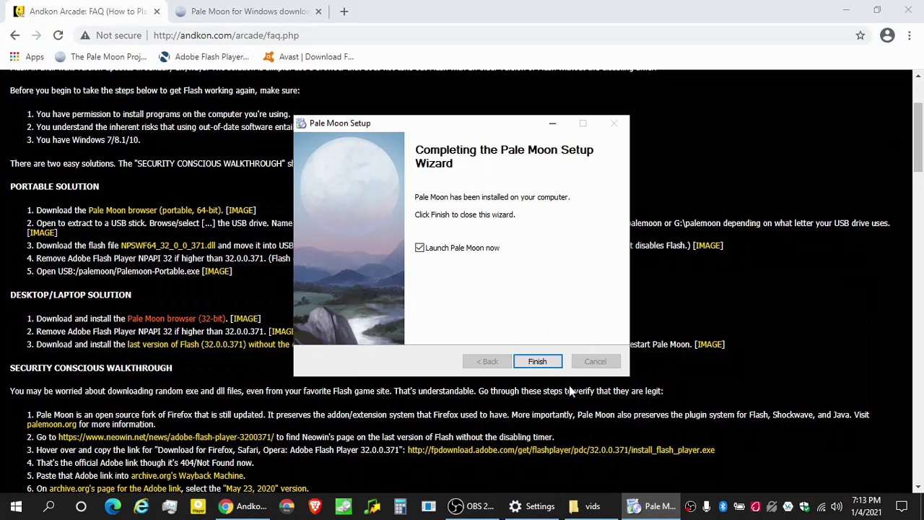
Step: Finish setup to launch Pale Moon and go to andkon.com via the 'andkon.' address suggestion
click(538, 362)
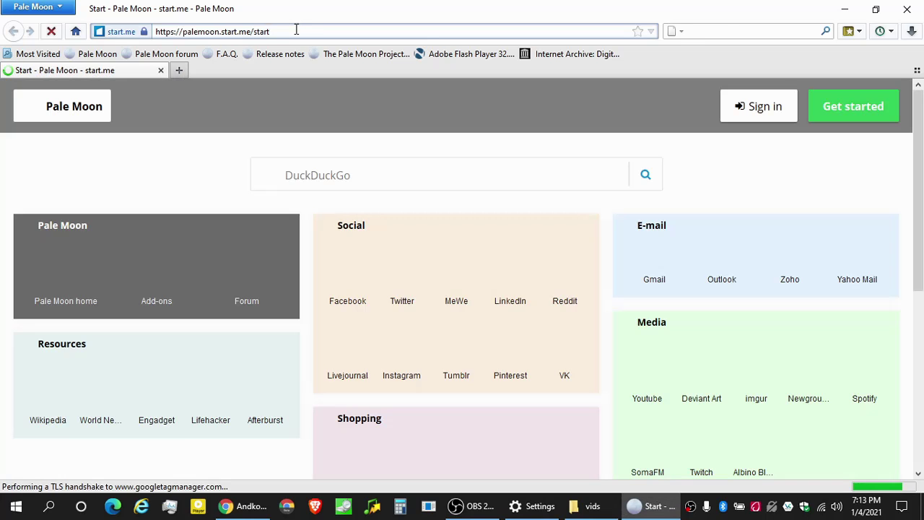
click(296, 29)
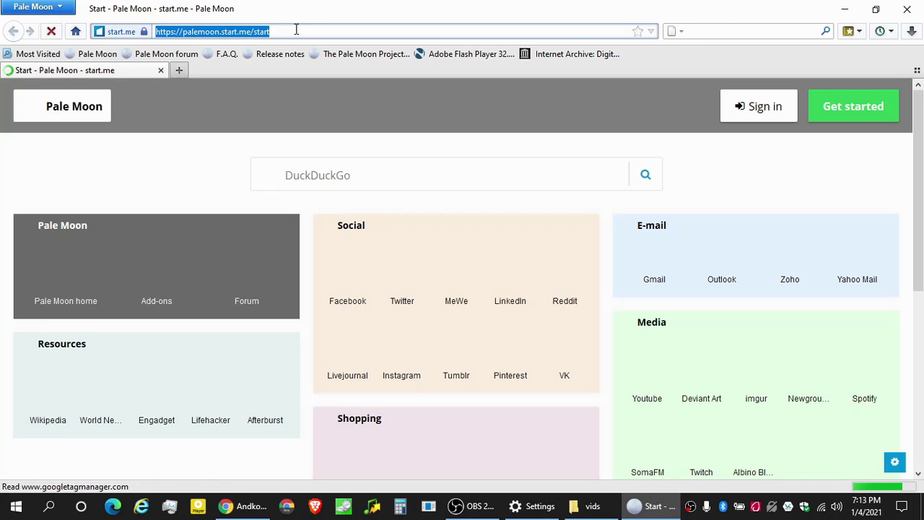
text(and)
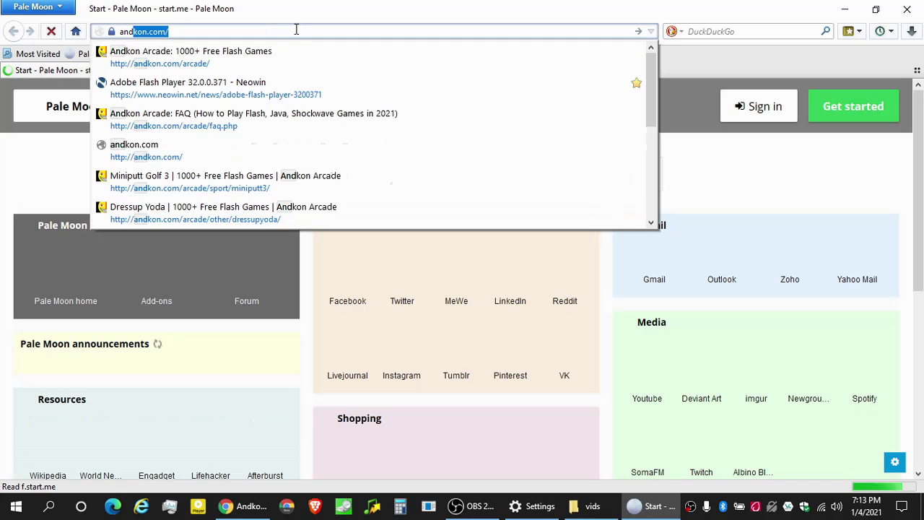
text(kon.)
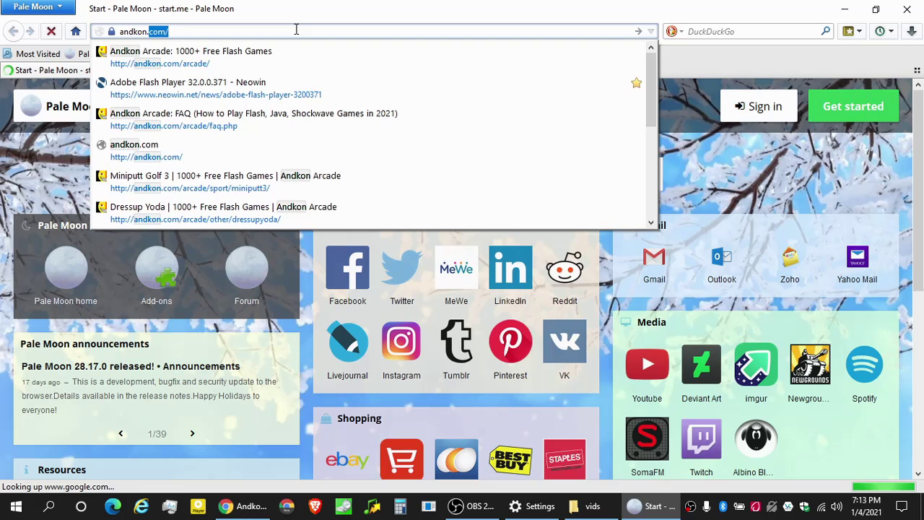
key(Return)
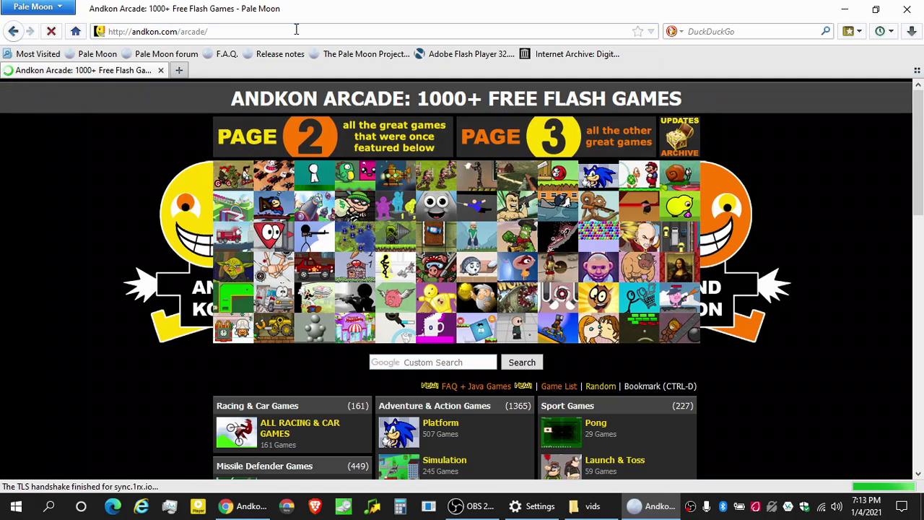
Step: Open Wonderputt on Andkon Arcade, confirm it runs on Flash Player 32.0.0.371, and start the game
click(242, 212)
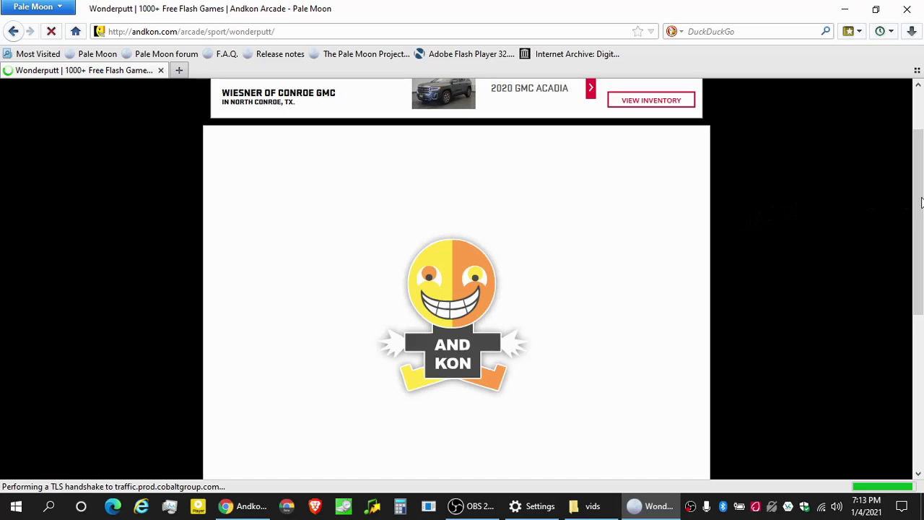
drag(918, 216, 919, 231)
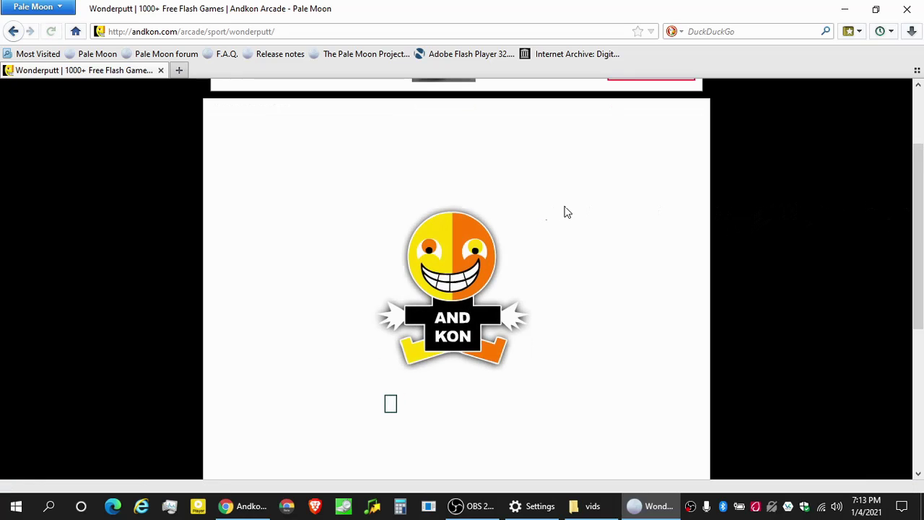
right_click(603, 174)
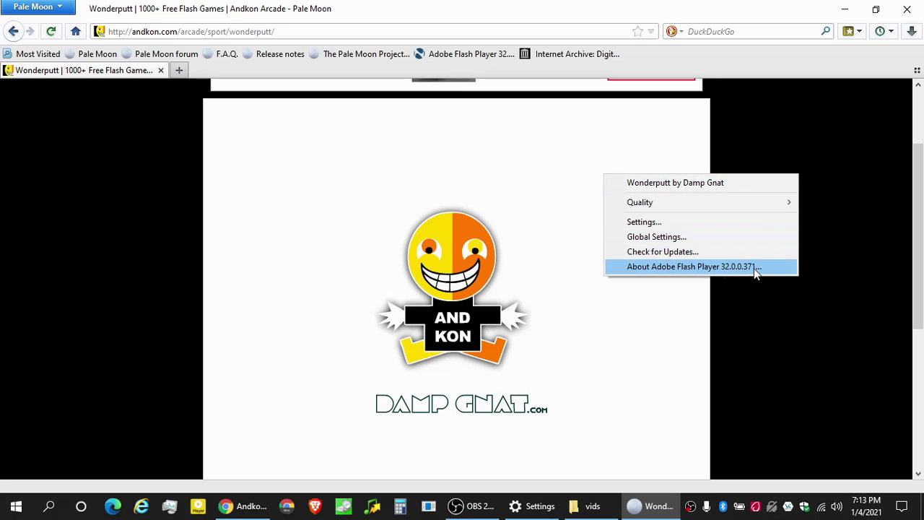
click(767, 319)
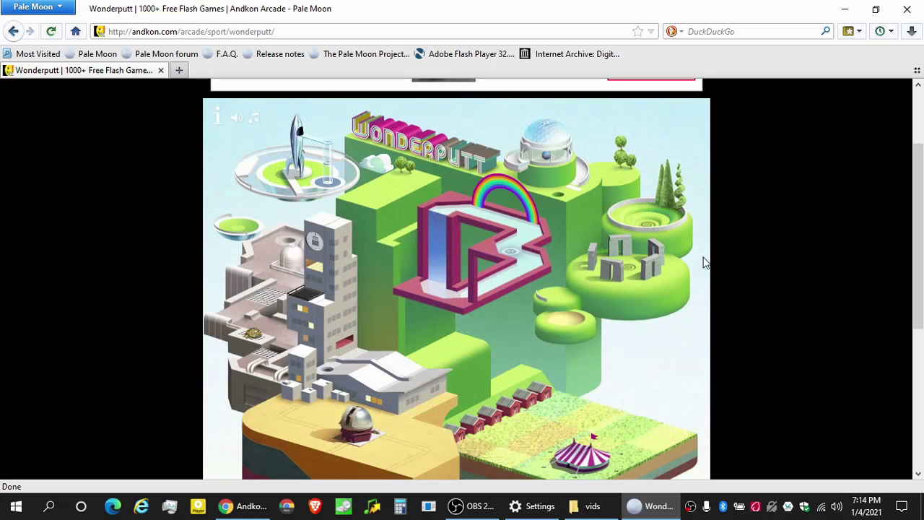
scroll(729, 247, down, 3)
scroll(728, 247, up, 3)
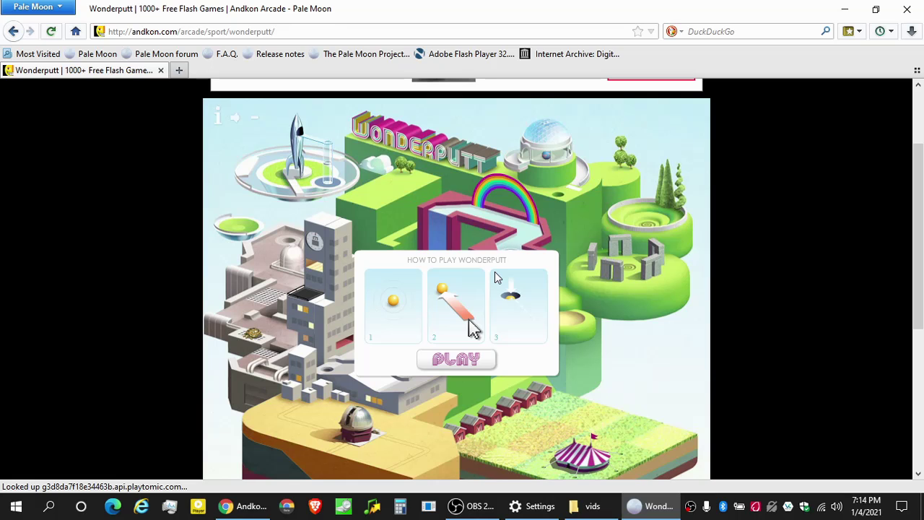
click(487, 507)
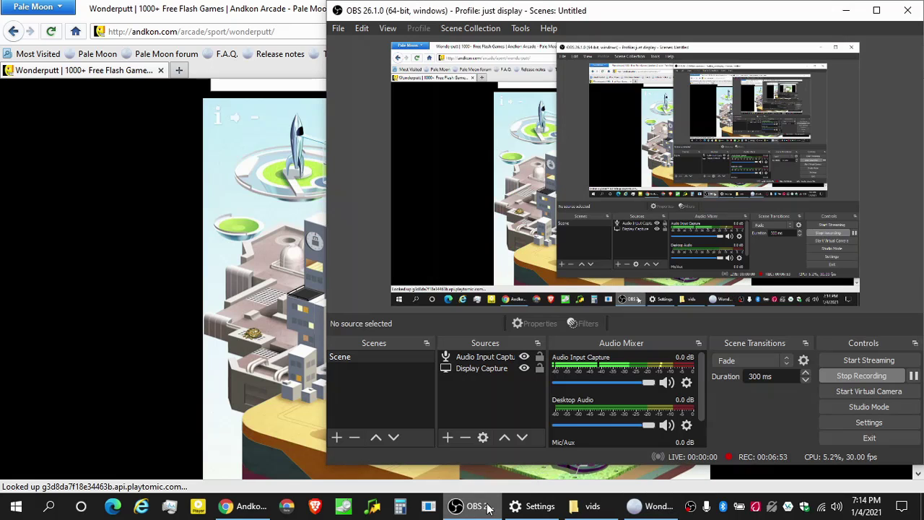